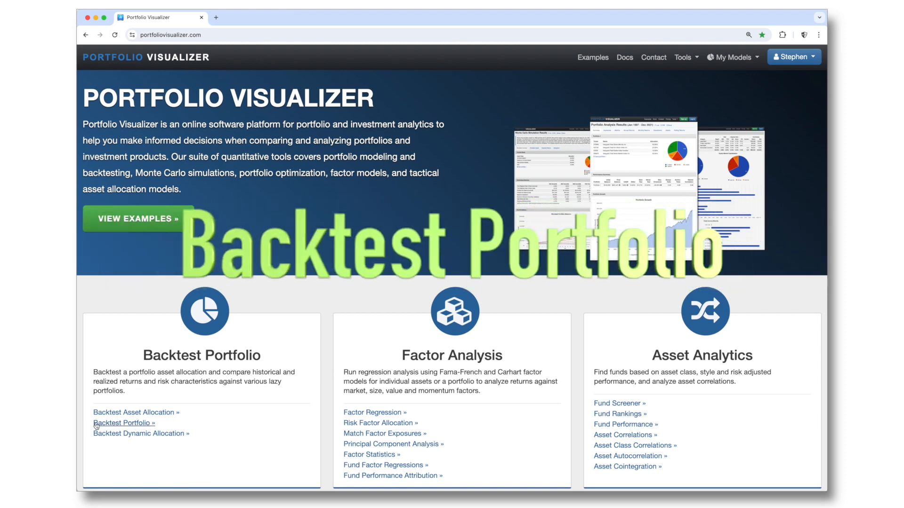
- Open the Backtest Portfolio tool and set the backtest period from 2013 to 2023
{"action": "left_click", "coordinate": [103, 424]}
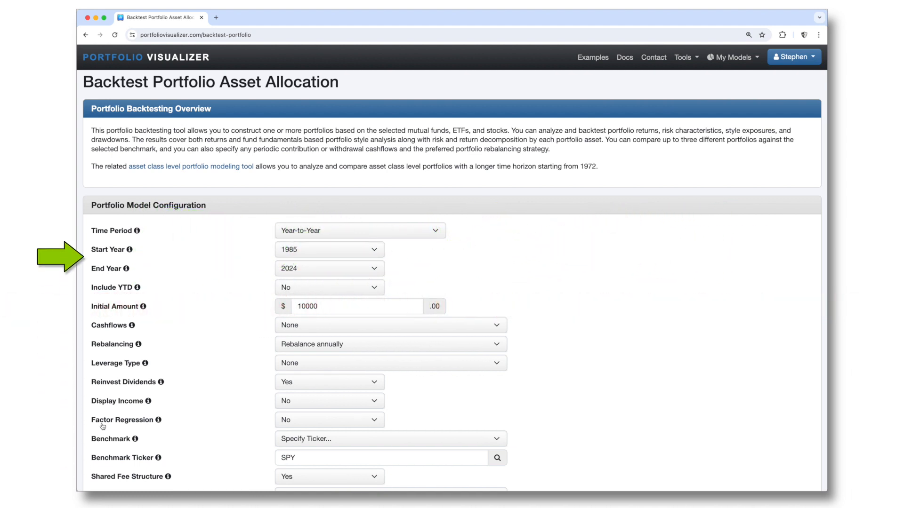
{"action": "left_click", "coordinate": [287, 253]}
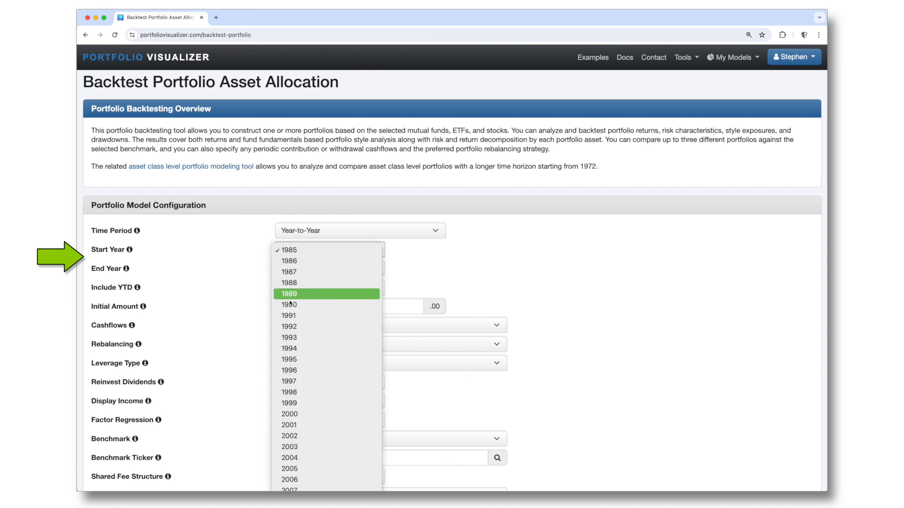
{"action": "left_click", "coordinate": [299, 420]}
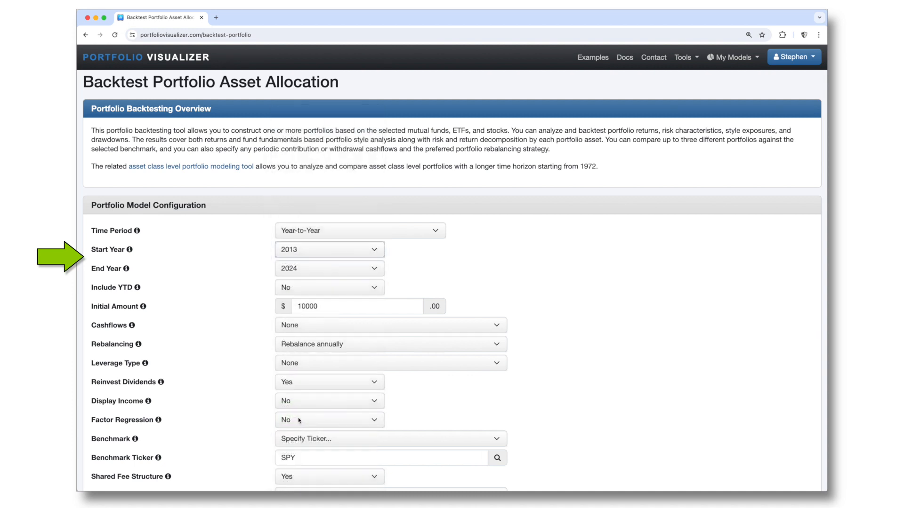
{"action": "left_click", "coordinate": [287, 274]}
{"action": "left_click", "coordinate": [291, 261]}
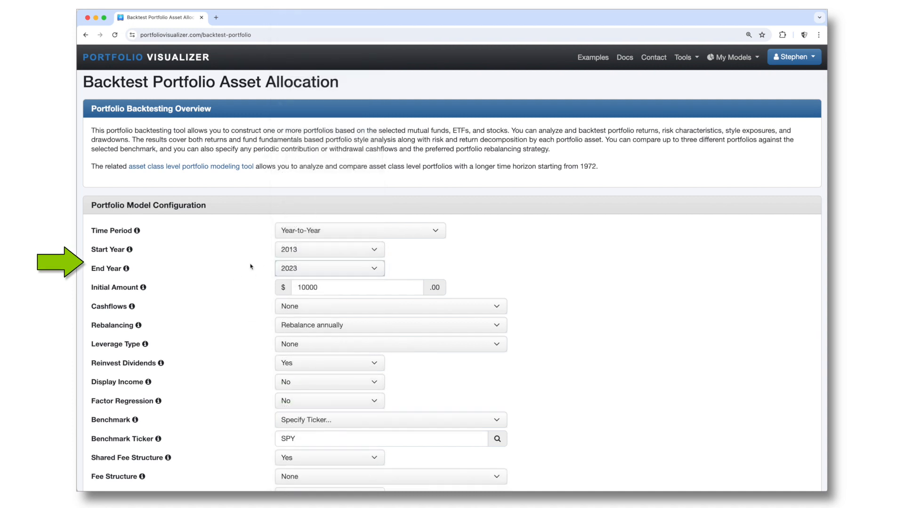
- Set the initial amount to $100000 and leave the cashflows at None
{"action": "left_click", "coordinate": [322, 288]}
{"action": "type", "text": "0"}
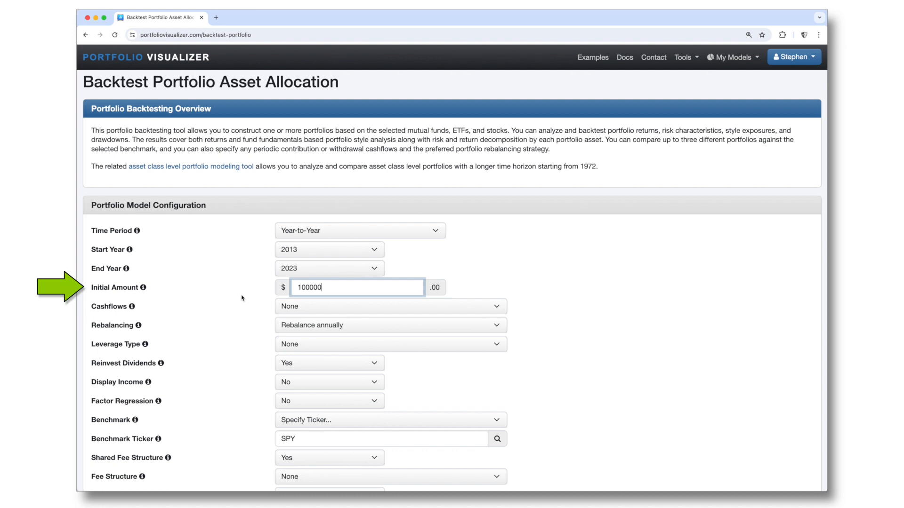
{"action": "scroll", "coordinate": [242, 298], "scroll_direction": "down", "scroll_amount": 1}
{"action": "left_click", "coordinate": [302, 287]}
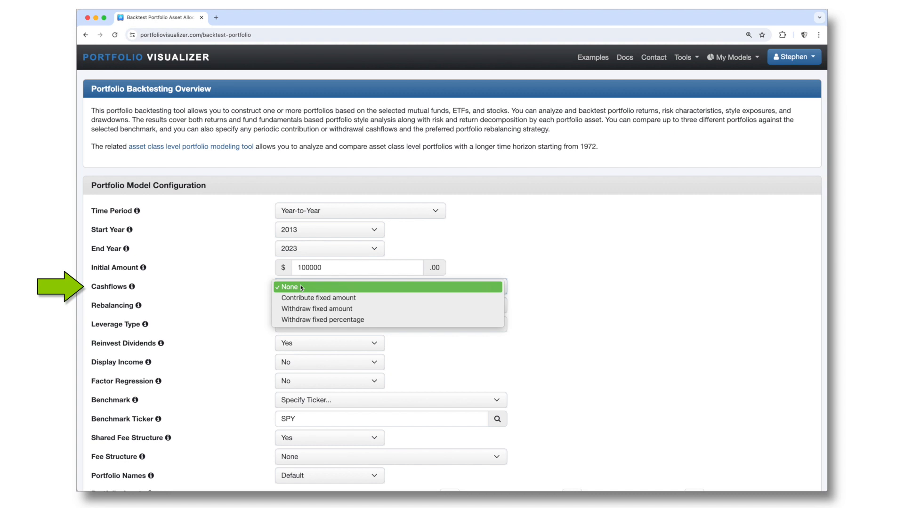
{"action": "left_click", "coordinate": [302, 288]}
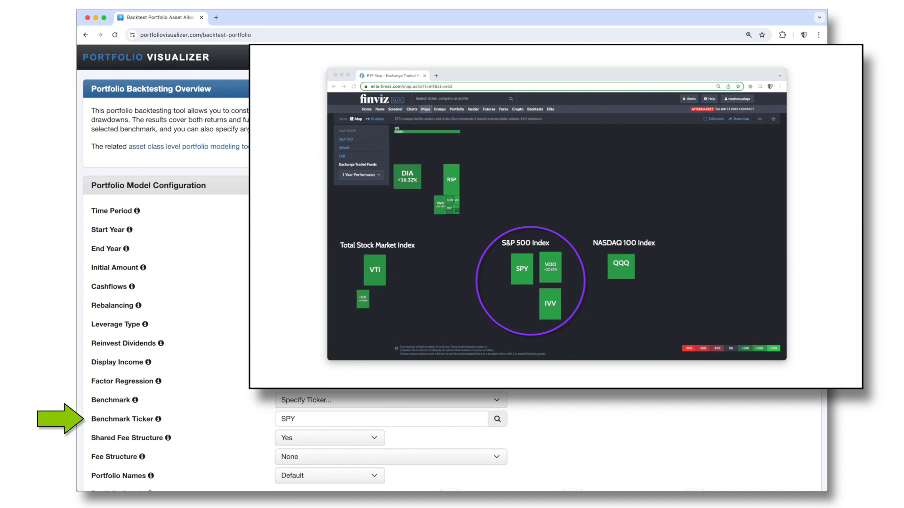
- Enter FFFFX as Asset 1 and allocate 100% of Portfolio #1 to it
{"action": "scroll", "coordinate": [258, 316], "scroll_direction": "down", "scroll_amount": 5}
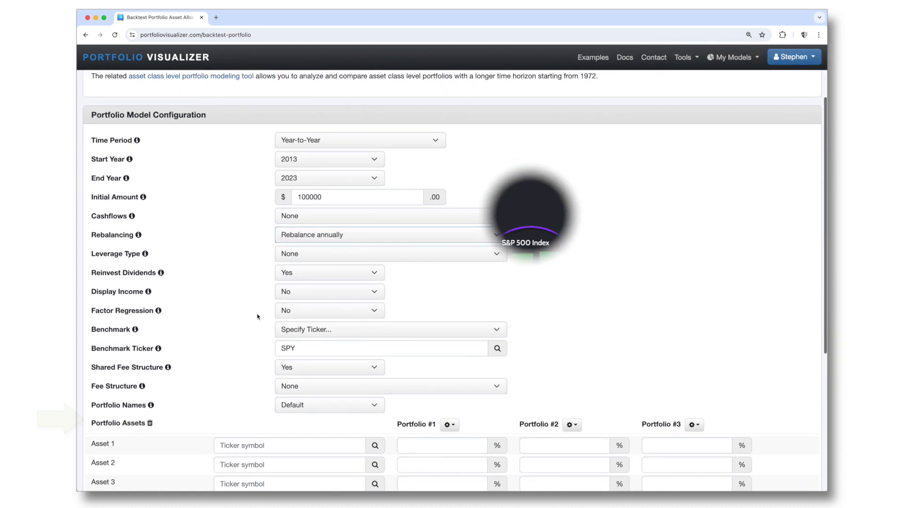
{"action": "scroll", "coordinate": [258, 316], "scroll_direction": "down", "scroll_amount": 2}
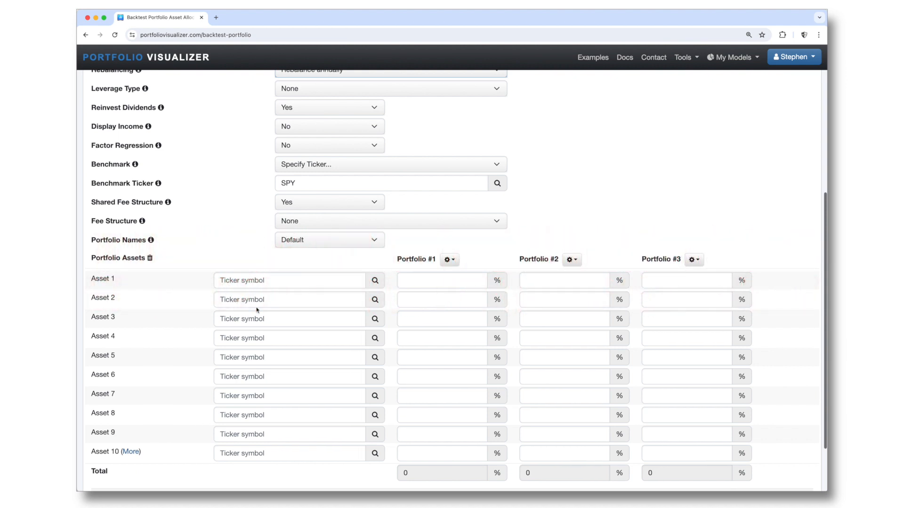
{"action": "left_click", "coordinate": [257, 280]}
{"action": "type", "text": "FFFFX"}
{"action": "left_click", "coordinate": [258, 297]}
{"action": "left_click", "coordinate": [415, 278]}
{"action": "type", "text": "100"}
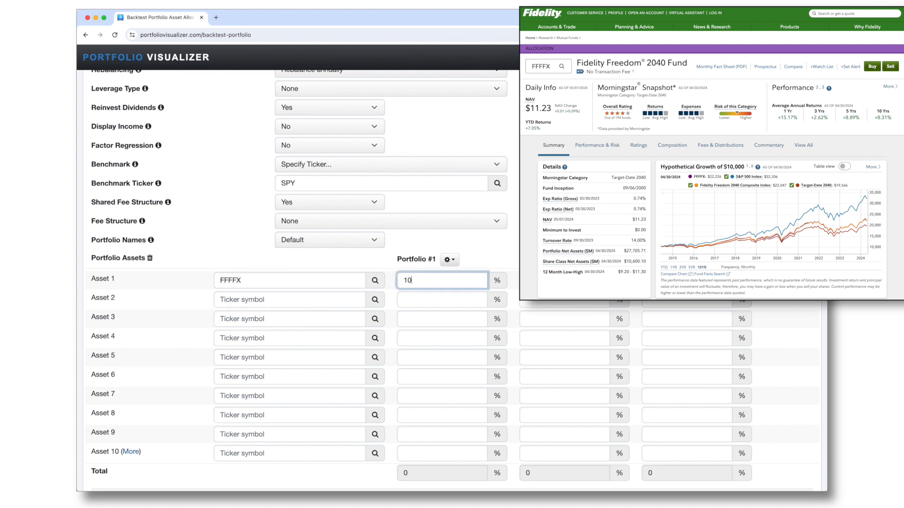
- Enter the tickers VEA, VTI and BND as Assets 2, 3 and 4
{"action": "left_click", "coordinate": [338, 298]}
{"action": "type", "text": "VEA"}
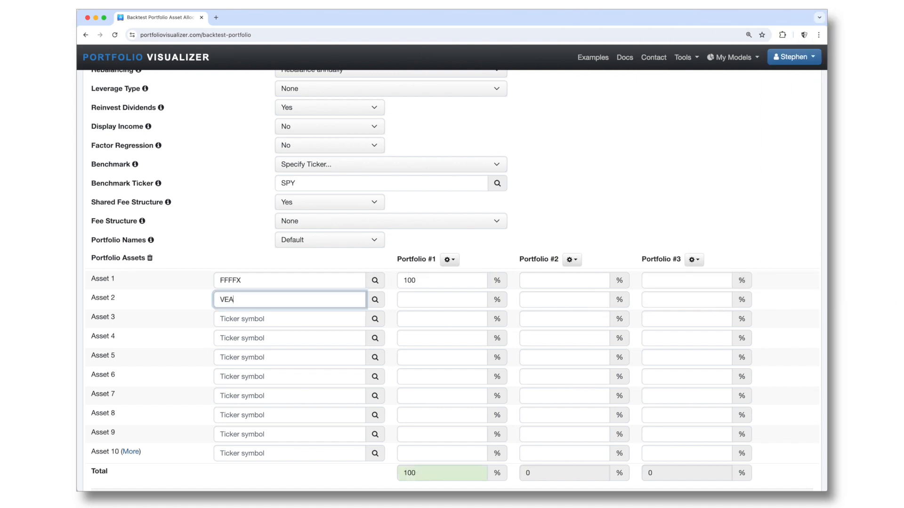
{"action": "left_click", "coordinate": [279, 320]}
{"action": "left_click", "coordinate": [278, 321]}
{"action": "type", "text": "VTI"}
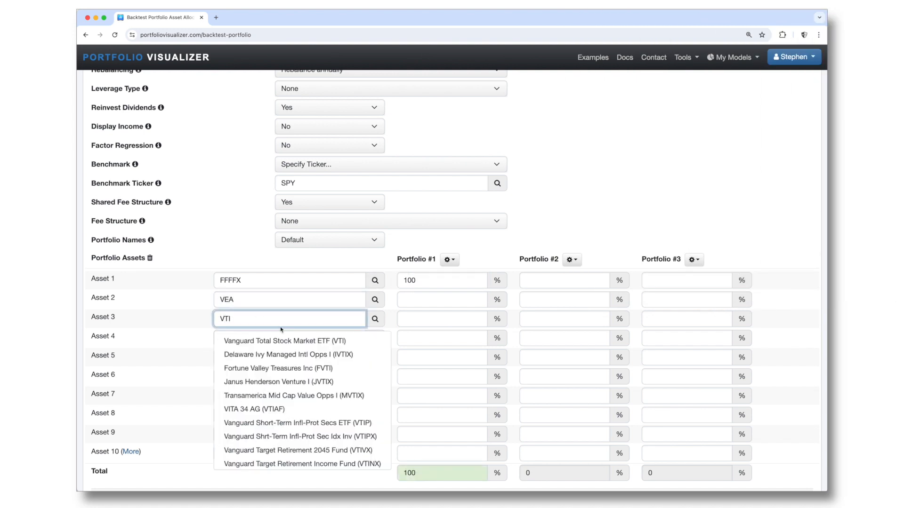
{"action": "left_click", "coordinate": [285, 338]}
{"action": "left_click", "coordinate": [275, 338]}
{"action": "type", "text": "BND"}
{"action": "left_click", "coordinate": [297, 360]}
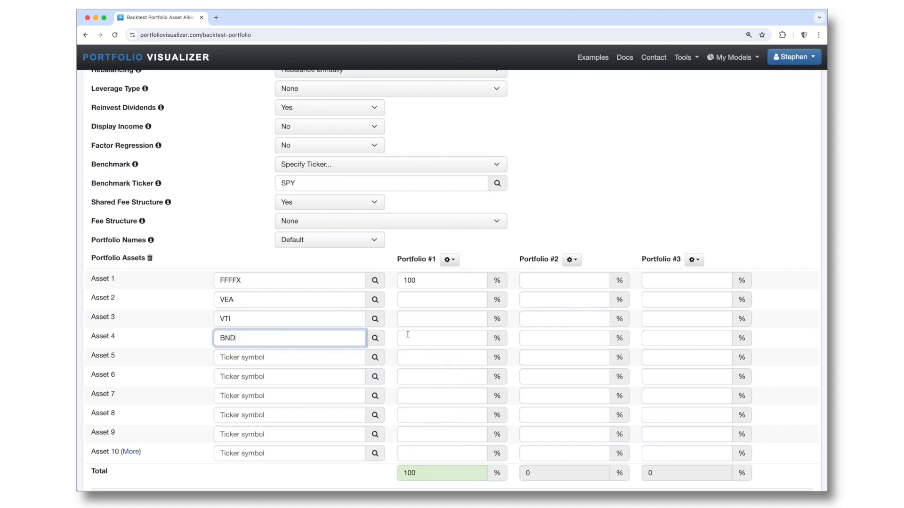
- Allocate Portfolio #2 as 30% VEA, 40% VTI and 30% BND
{"action": "left_click", "coordinate": [546, 299]}
{"action": "type", "text": "30"}
{"action": "left_click", "coordinate": [547, 317]}
{"action": "type", "text": "40"}
{"action": "left_click", "coordinate": [541, 336]}
{"action": "type", "text": "30"}
- Enter the tickers AMZN, AAPL and SPY as Assets 5, 6 and 7
{"action": "left_click", "coordinate": [333, 357]}
{"action": "type", "text": "AMZN"}
{"action": "left_click", "coordinate": [291, 380]}
{"action": "left_click", "coordinate": [282, 377]}
{"action": "type", "text": "AAPL"}
{"action": "left_click", "coordinate": [286, 398]}
{"action": "left_click", "coordinate": [273, 396]}
{"action": "type", "text": "SPY"}
{"action": "left_click", "coordinate": [278, 416]}
- Allocate Portfolio #3 as 10% AMZN, 10% AAPL and 80% SPY, and run the portfolio analysis
{"action": "left_click", "coordinate": [667, 352]}
{"action": "type", "text": "10"}
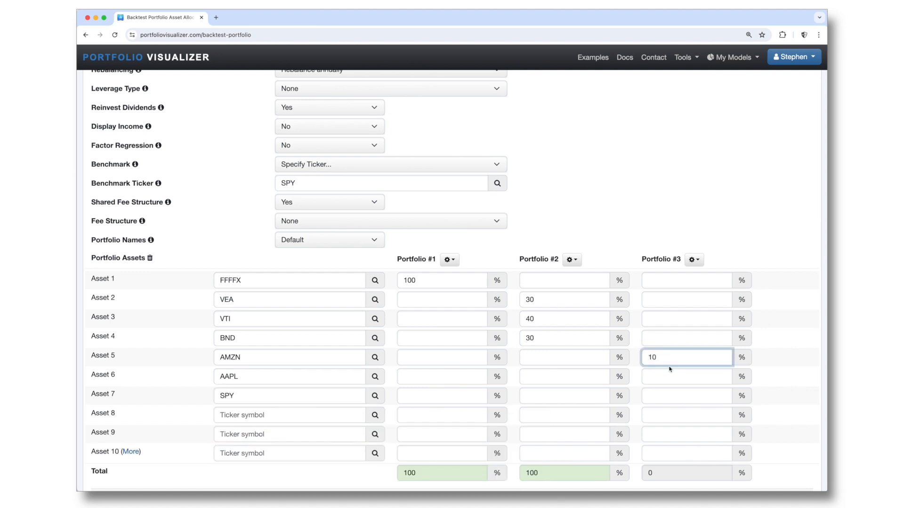
{"action": "left_click", "coordinate": [670, 375]}
{"action": "type", "text": "10"}
{"action": "left_click", "coordinate": [668, 394]}
{"action": "type", "text": "80"}
{"action": "scroll", "coordinate": [745, 387], "scroll_direction": "down", "scroll_amount": 3}
{"action": "left_click", "coordinate": [337, 431]}
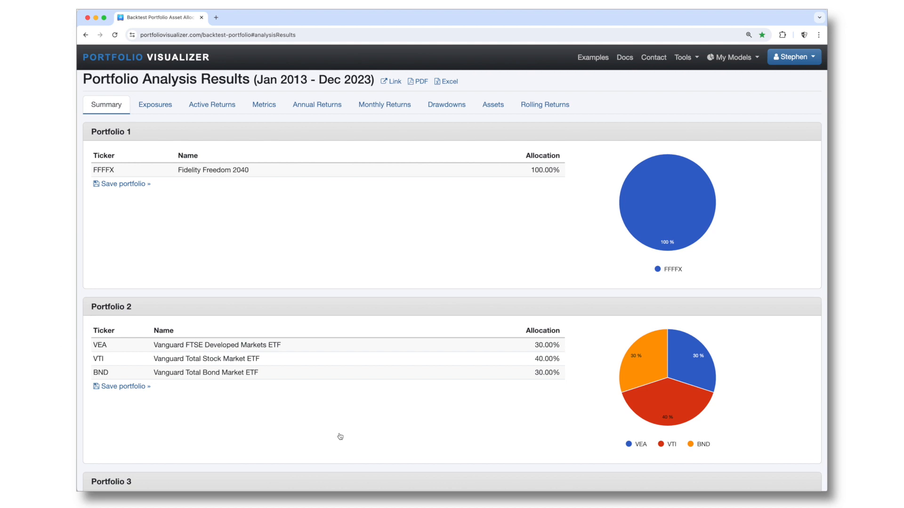
- Examine the results' performance summary, portfolio growth chart, drawdowns and historical market stress periods for the three portfolios and the benchmark
{"action": "scroll", "coordinate": [340, 436], "scroll_direction": "down", "scroll_amount": 5}
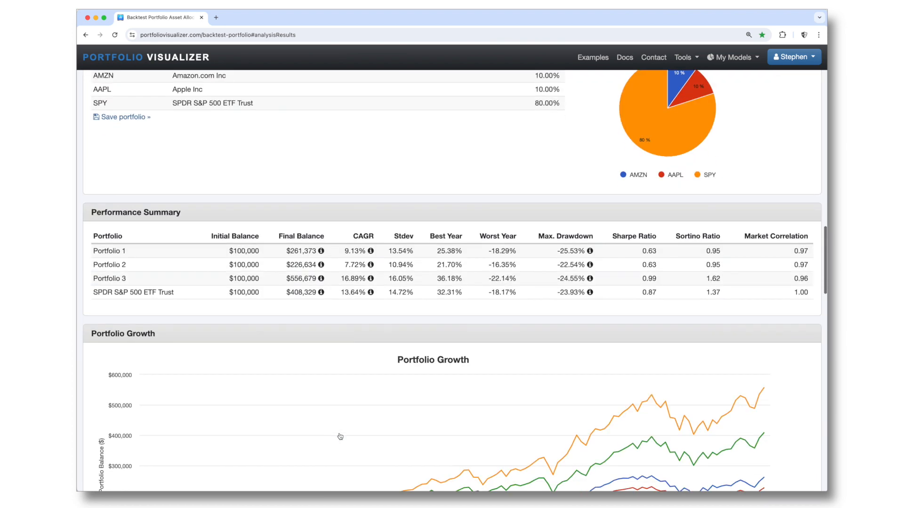
{"action": "scroll", "coordinate": [340, 436], "scroll_direction": "down", "scroll_amount": 7}
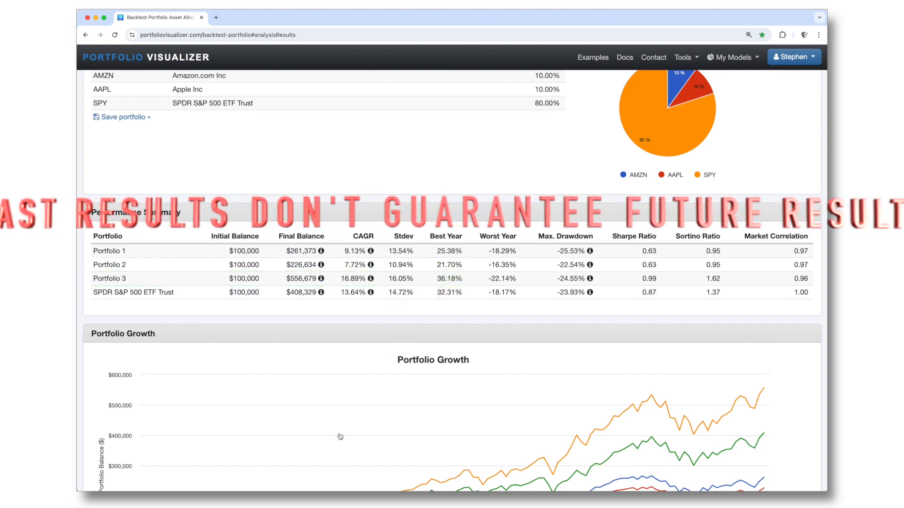
{"action": "scroll", "coordinate": [340, 436], "scroll_direction": "down", "scroll_amount": 1}
{"action": "scroll", "coordinate": [340, 437], "scroll_direction": "down", "scroll_amount": 5}
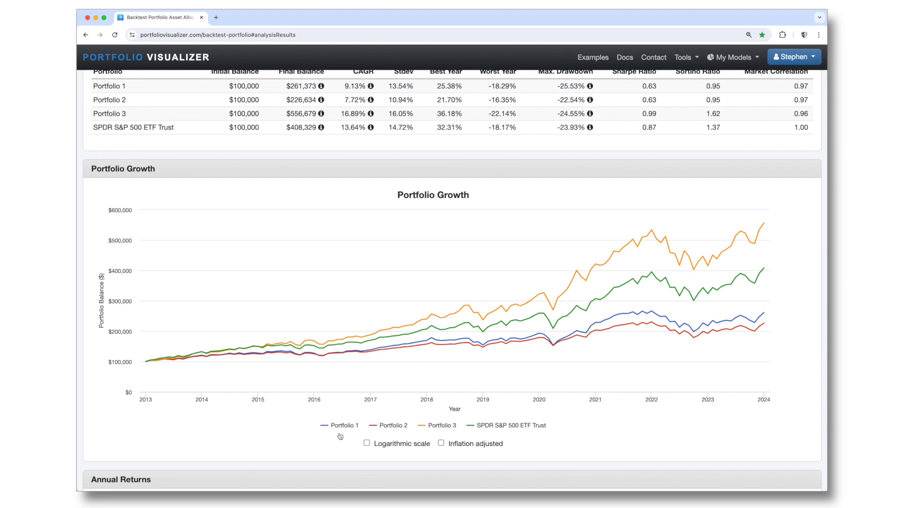
{"action": "scroll", "coordinate": [339, 437], "scroll_direction": "down", "scroll_amount": 12}
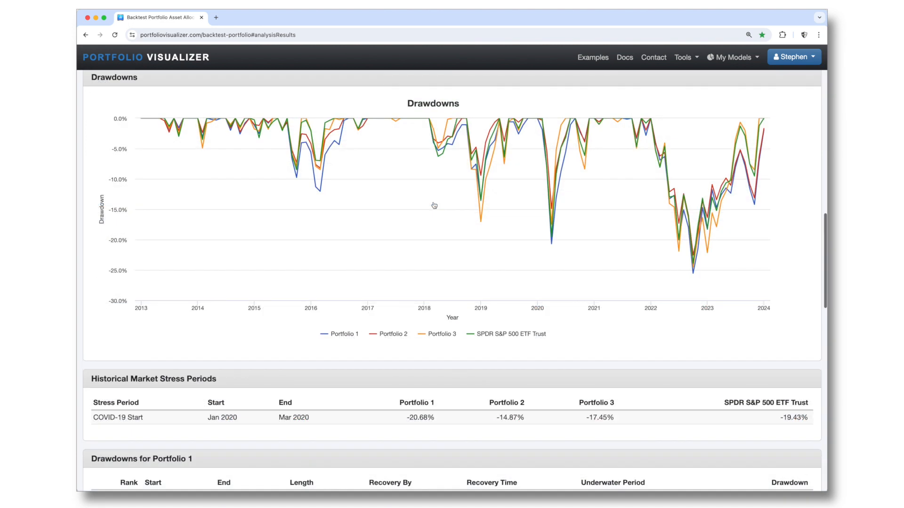
{"action": "scroll", "coordinate": [434, 205], "scroll_direction": "down", "scroll_amount": 5}
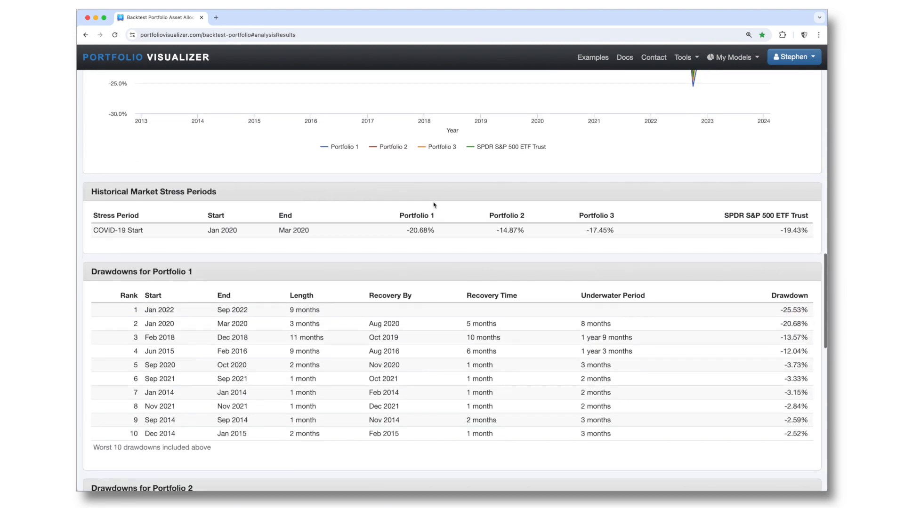